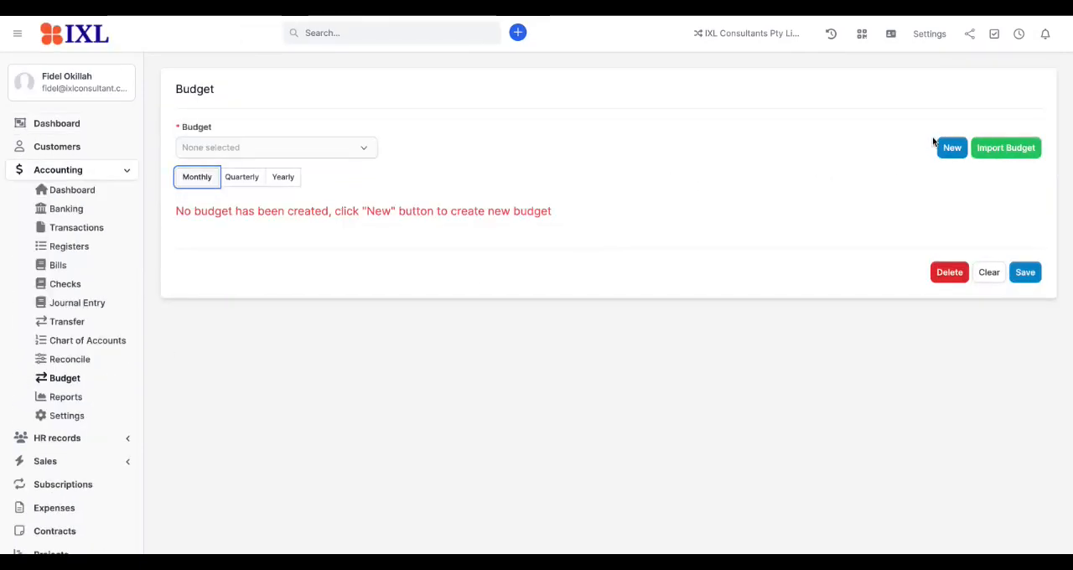
Step: Open the budget import form, set its type to Year, and return to the Budget page without importing a file
{"action": "left_click", "coordinate": [1006, 154]}
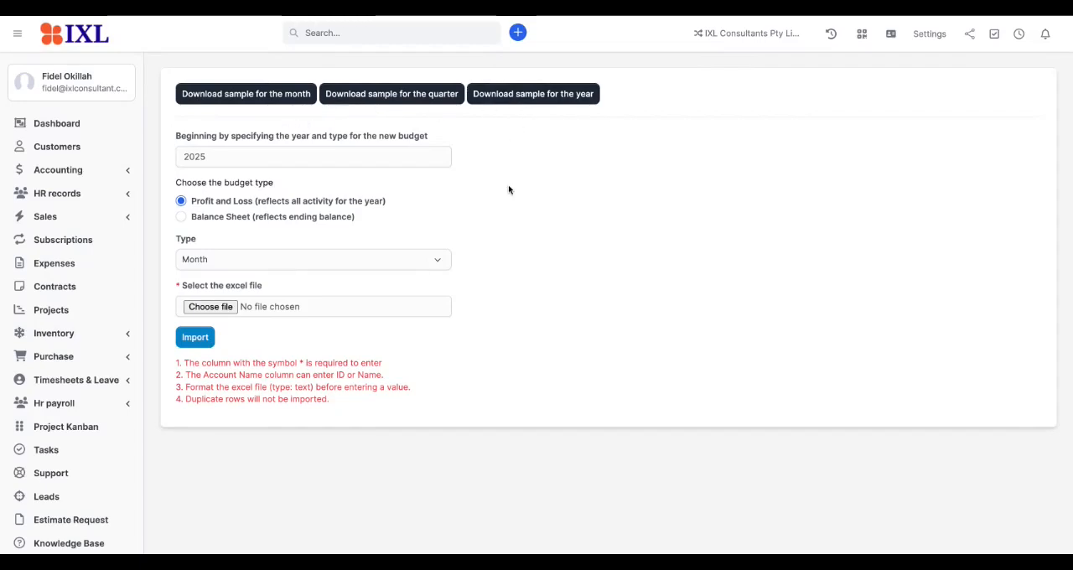
{"action": "left_click", "coordinate": [241, 263]}
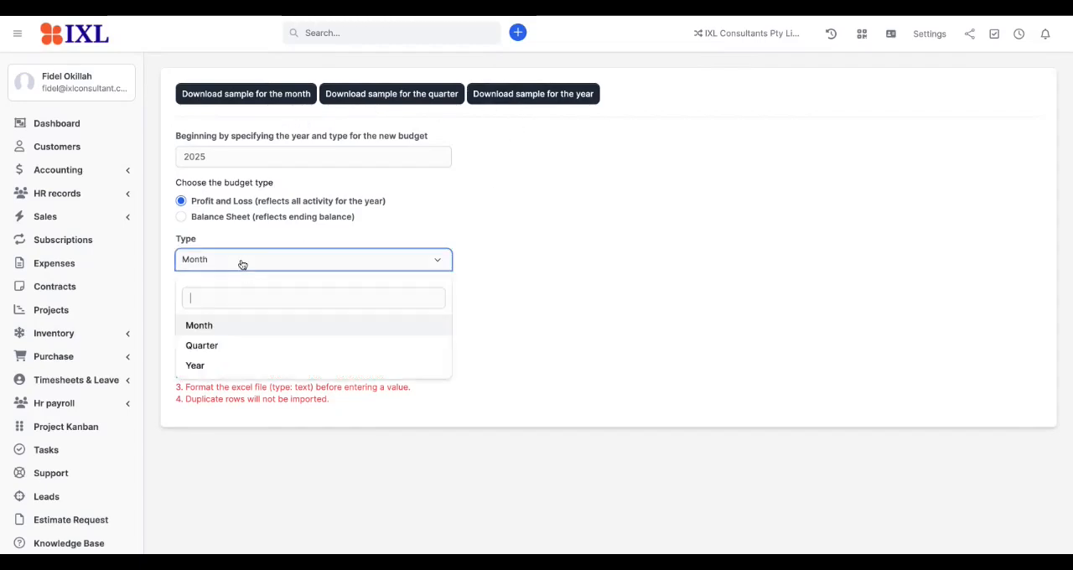
{"action": "left_click", "coordinate": [213, 368]}
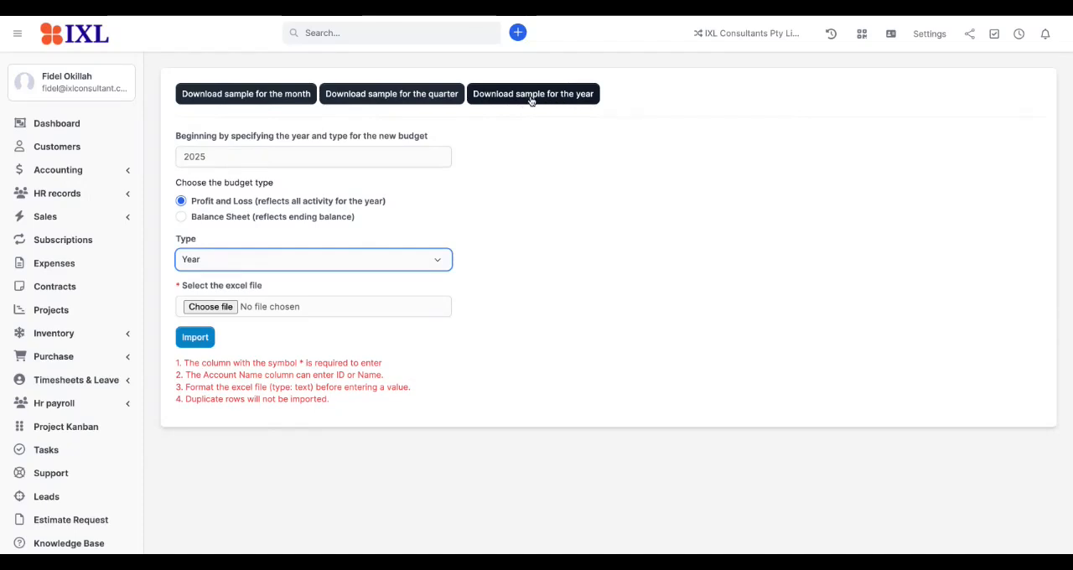
{"action": "left_click", "coordinate": [84, 174]}
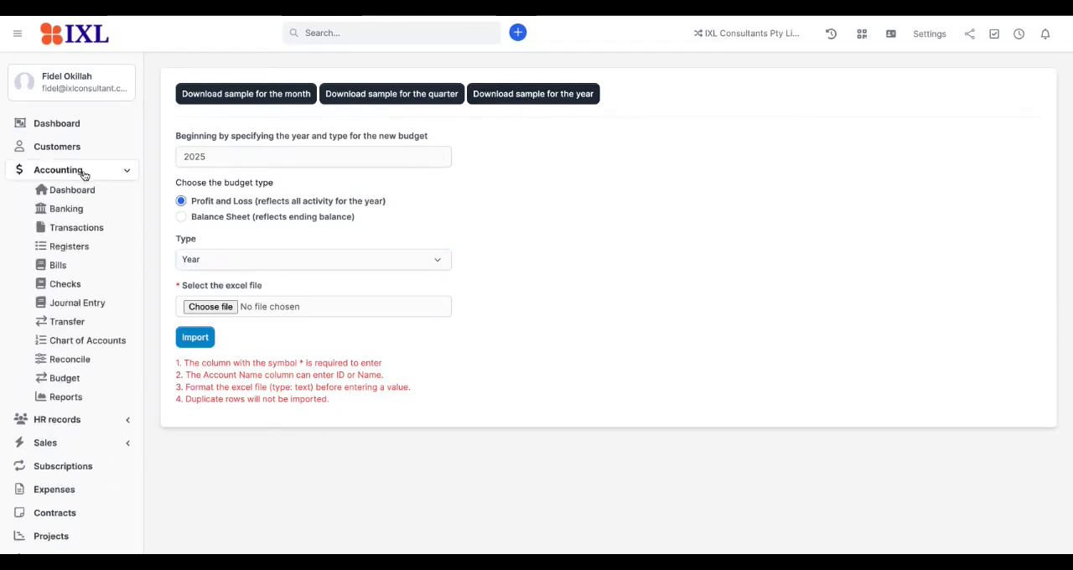
{"action": "left_click", "coordinate": [66, 379]}
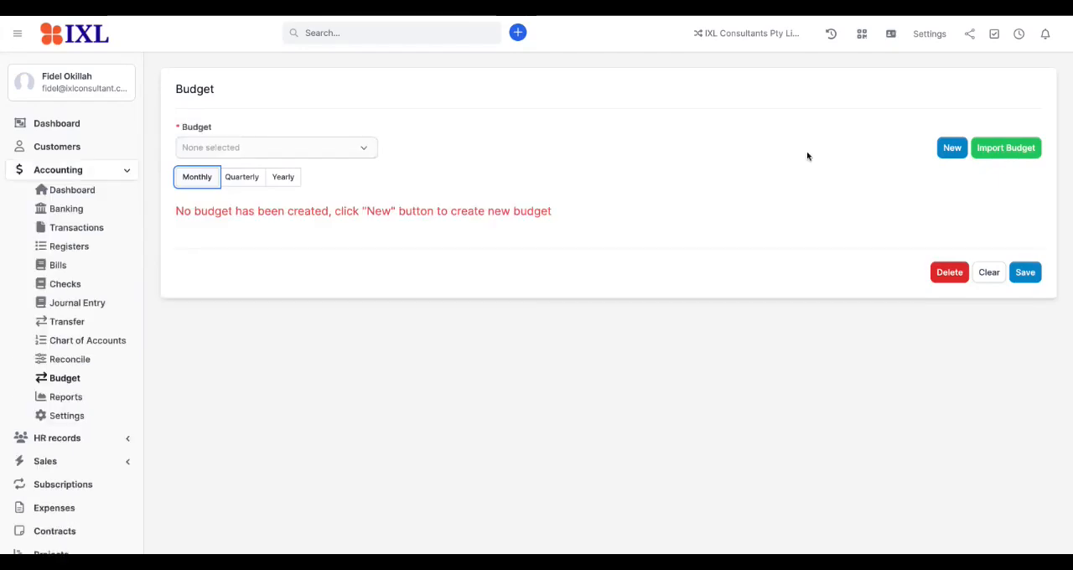
Step: Create a 2025 Profit and Loss budget from scratch, using the yearly view
{"action": "left_click", "coordinate": [243, 180]}
{"action": "left_click", "coordinate": [282, 180]}
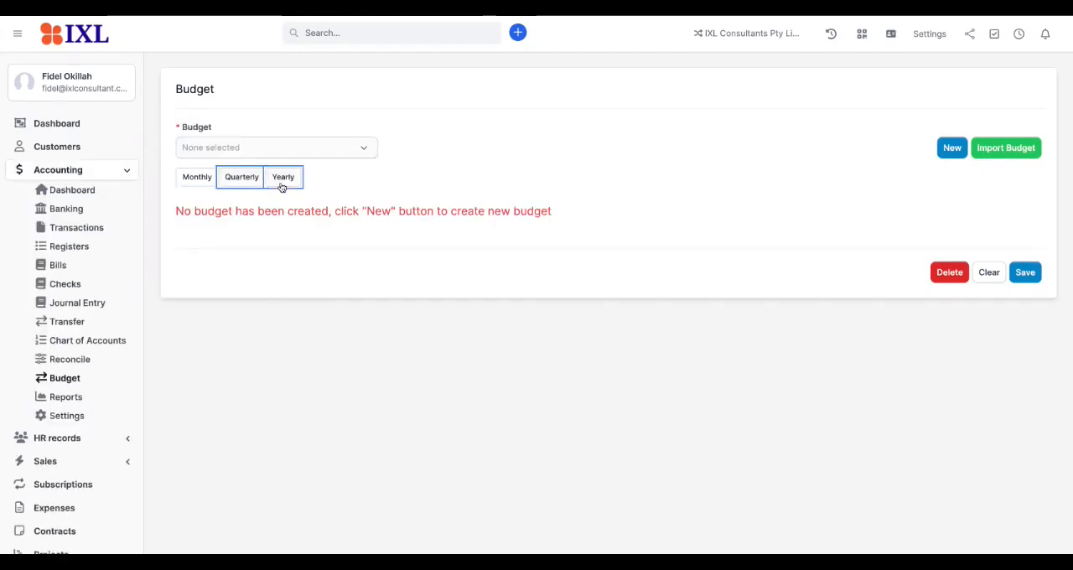
{"action": "left_click", "coordinate": [952, 150]}
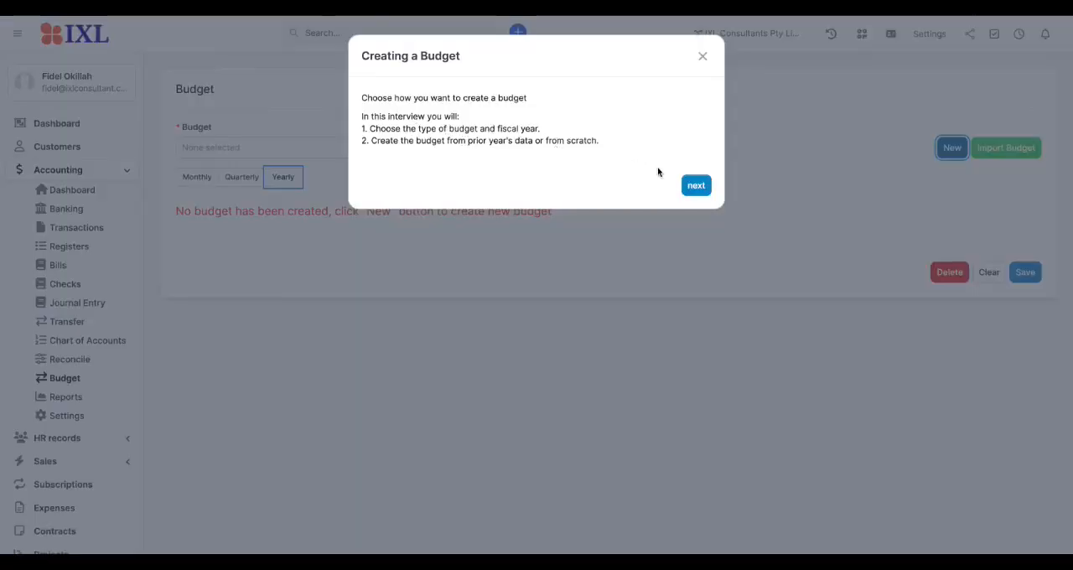
{"action": "left_click", "coordinate": [695, 187]}
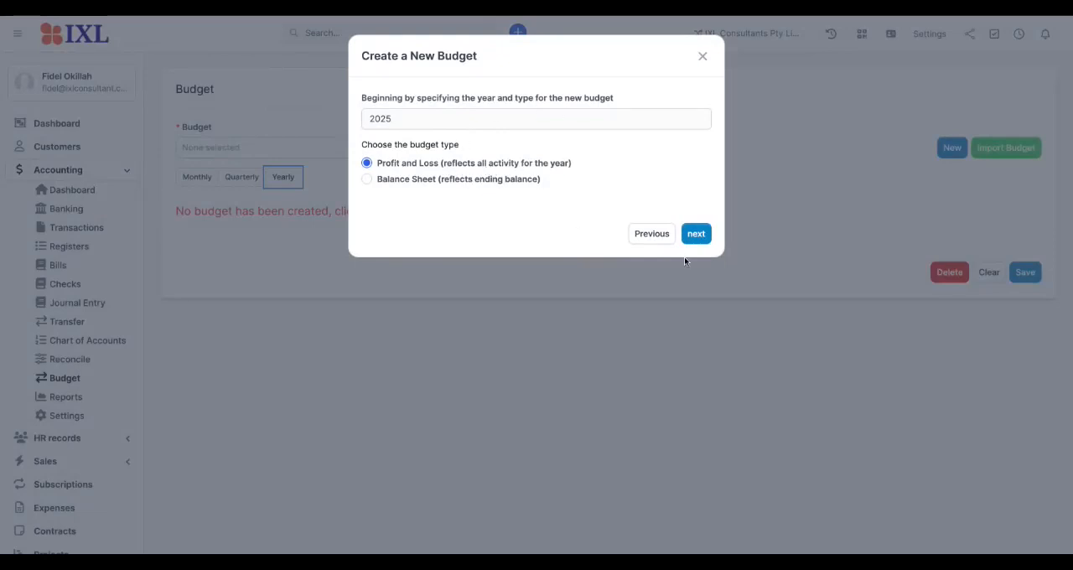
{"action": "left_click", "coordinate": [696, 237]}
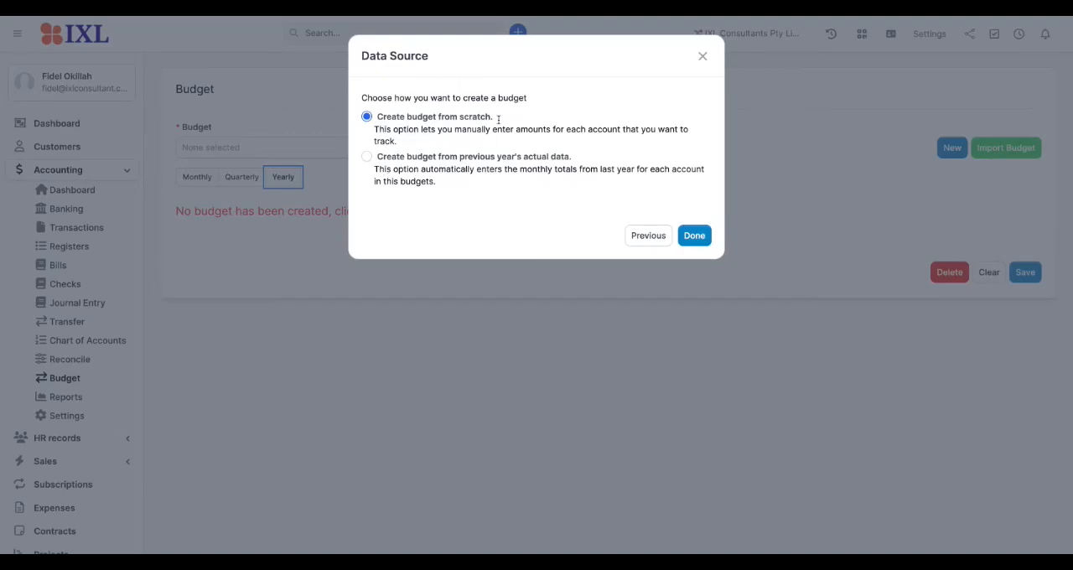
{"action": "left_click", "coordinate": [695, 237]}
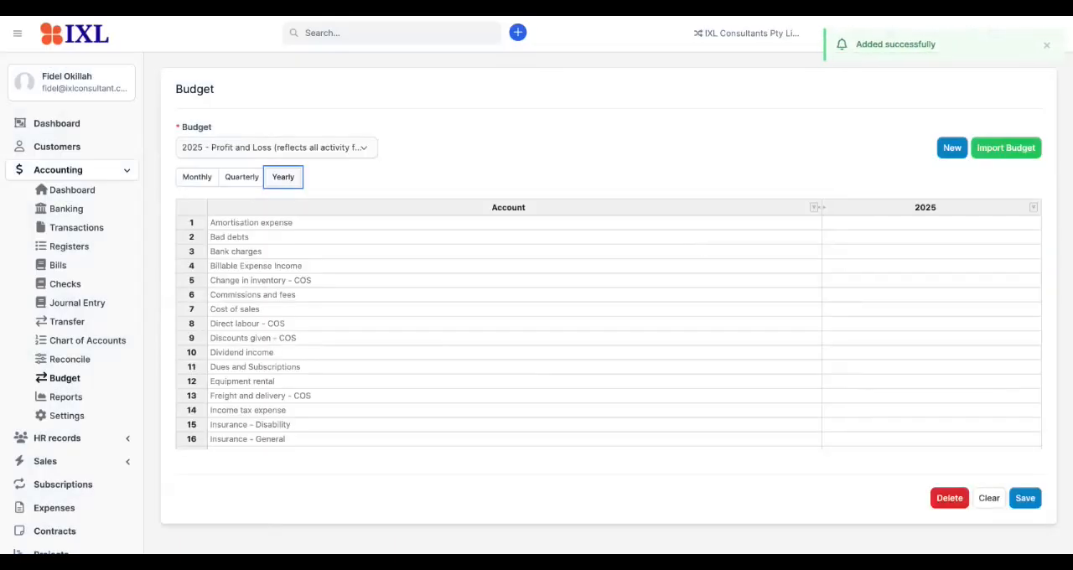
Step: Enter 2025 amounts of 9000 for Amortisation expense and 700 for Bad debts, and delete the yearly budget
{"action": "scroll", "coordinate": [352, 374], "scroll_direction": "down", "scroll_amount": 5}
{"action": "scroll", "coordinate": [351, 374], "scroll_direction": "down", "scroll_amount": 12}
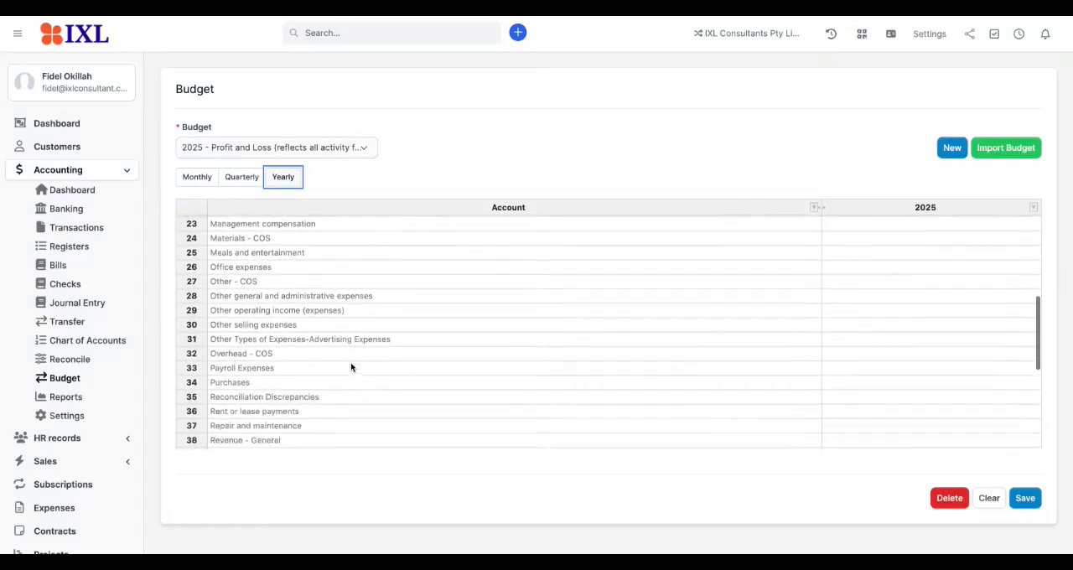
{"action": "scroll", "coordinate": [383, 273], "scroll_direction": "up", "scroll_amount": 18}
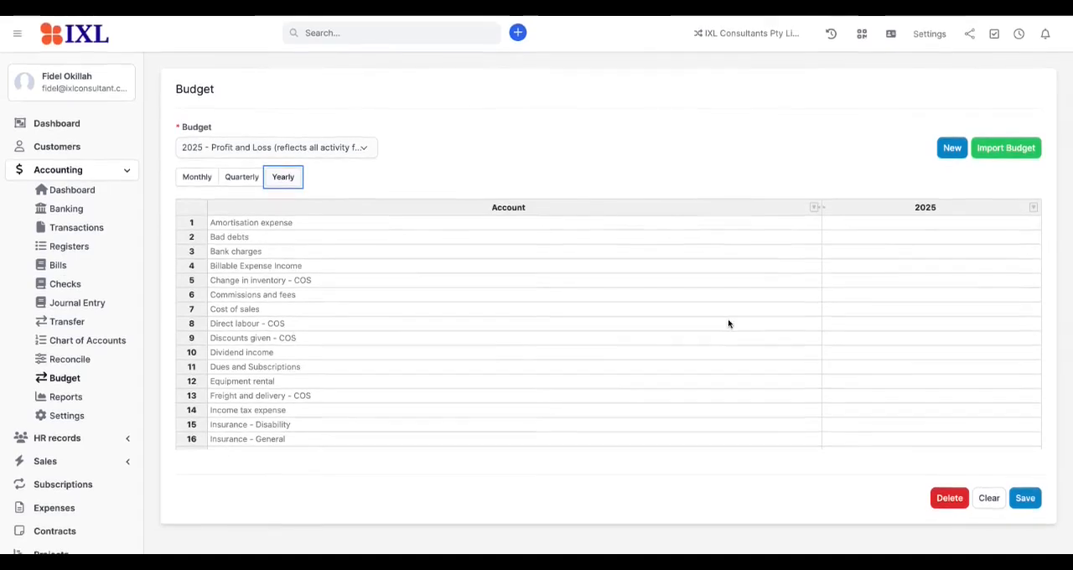
{"action": "left_click", "coordinate": [844, 226]}
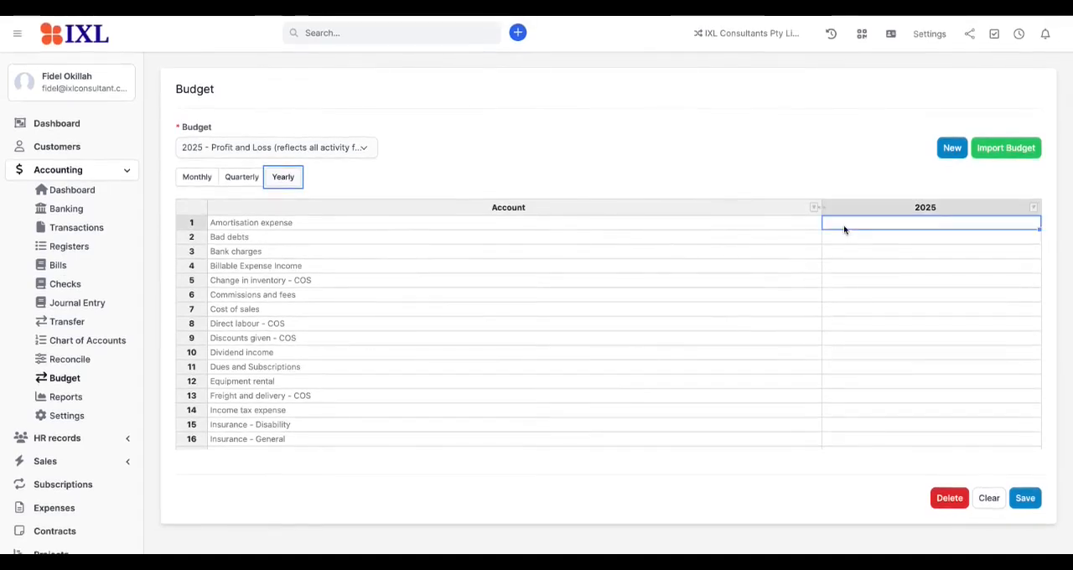
{"action": "type", "text": "9"}
{"action": "key", "text": "Return"}
{"action": "type", "text": "700"}
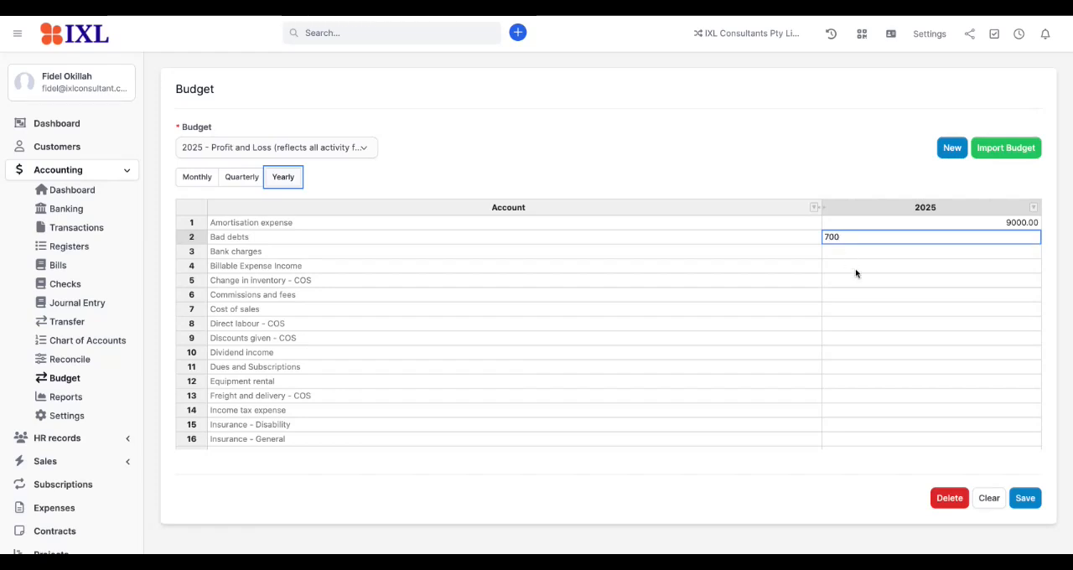
{"action": "left_click", "coordinate": [857, 281]}
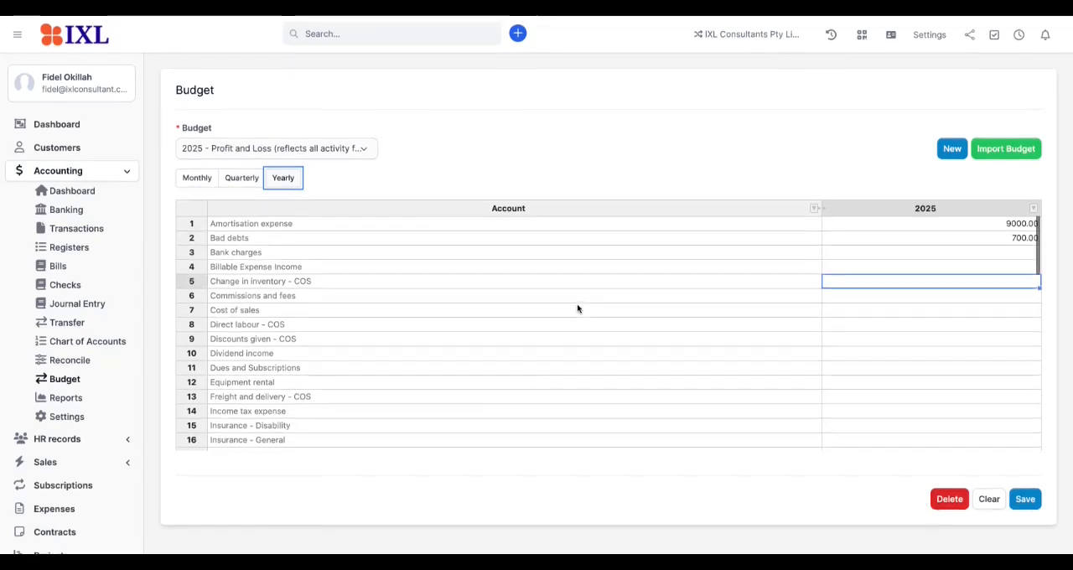
{"action": "scroll", "coordinate": [577, 309], "scroll_direction": "down", "scroll_amount": 2}
{"action": "scroll", "coordinate": [576, 307], "scroll_direction": "up", "scroll_amount": 3}
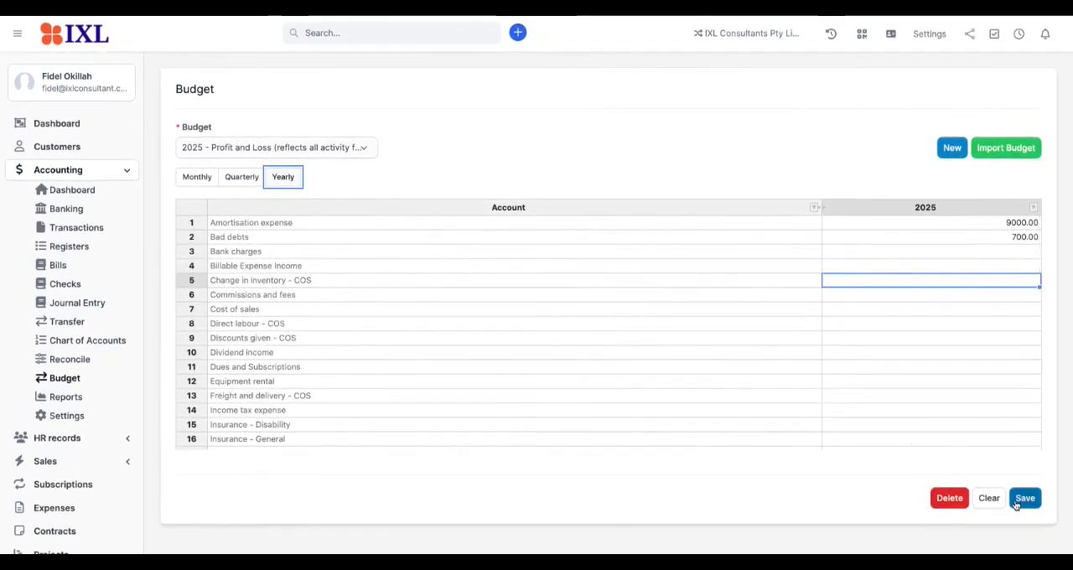
{"action": "left_click", "coordinate": [947, 506]}
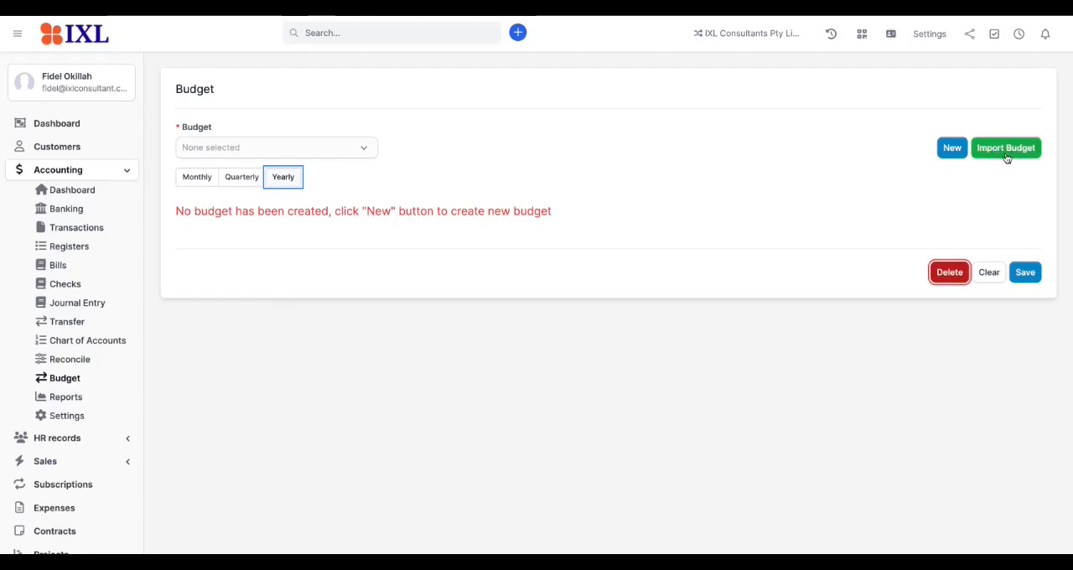
Step: Switch to the quarterly view and create a 2025 Profit and Loss budget from scratch
{"action": "left_click", "coordinate": [231, 187]}
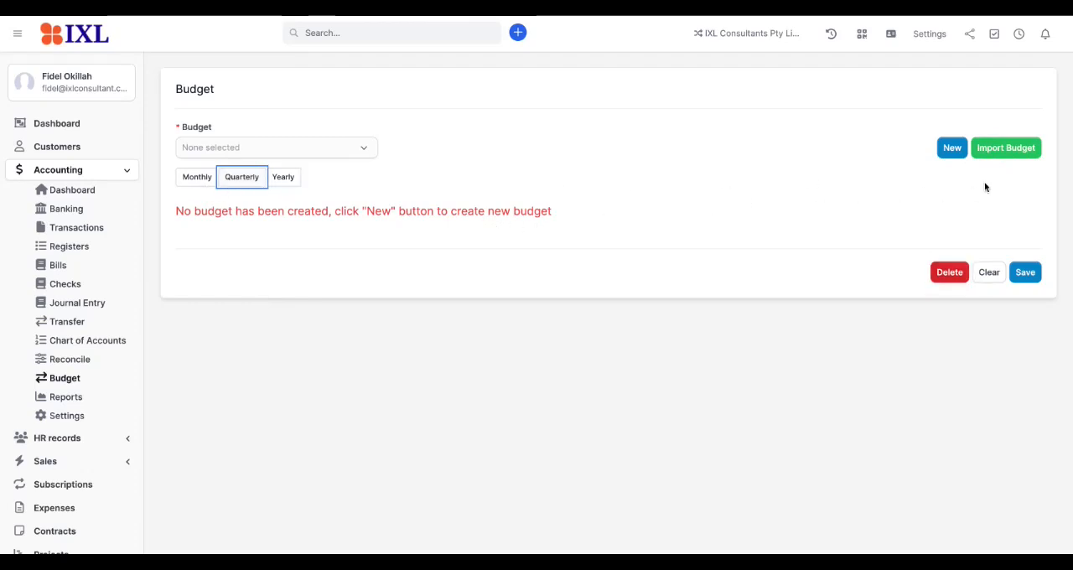
{"action": "left_click", "coordinate": [950, 151]}
{"action": "left_click", "coordinate": [693, 180]}
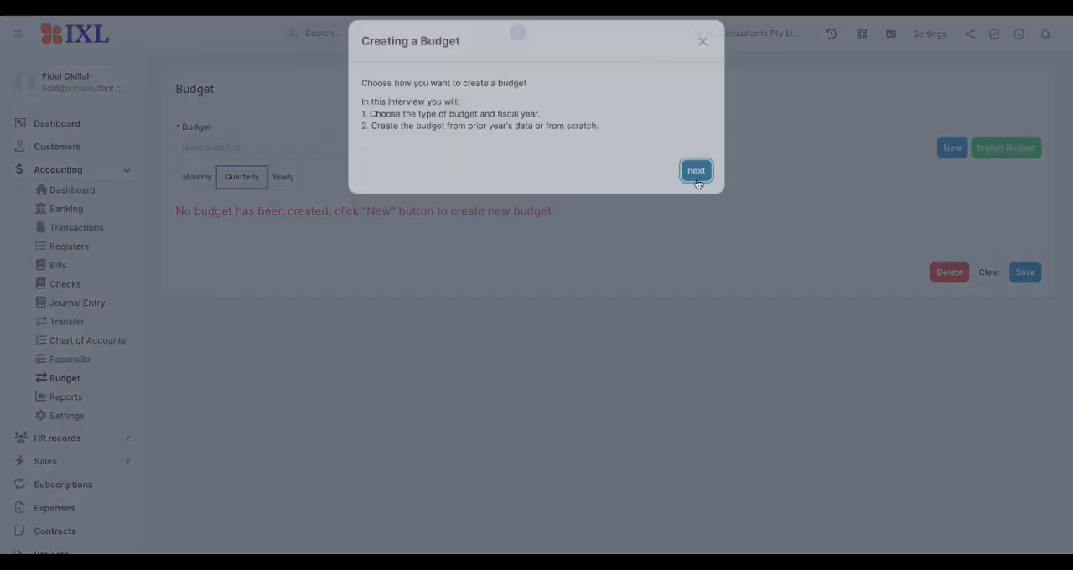
{"action": "left_click", "coordinate": [689, 234]}
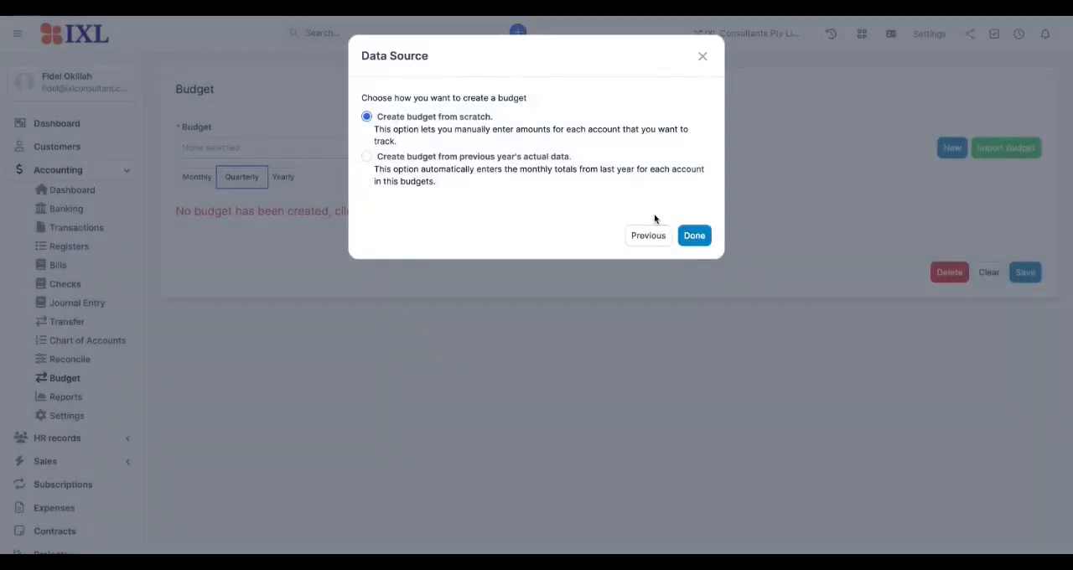
{"action": "left_click", "coordinate": [700, 234]}
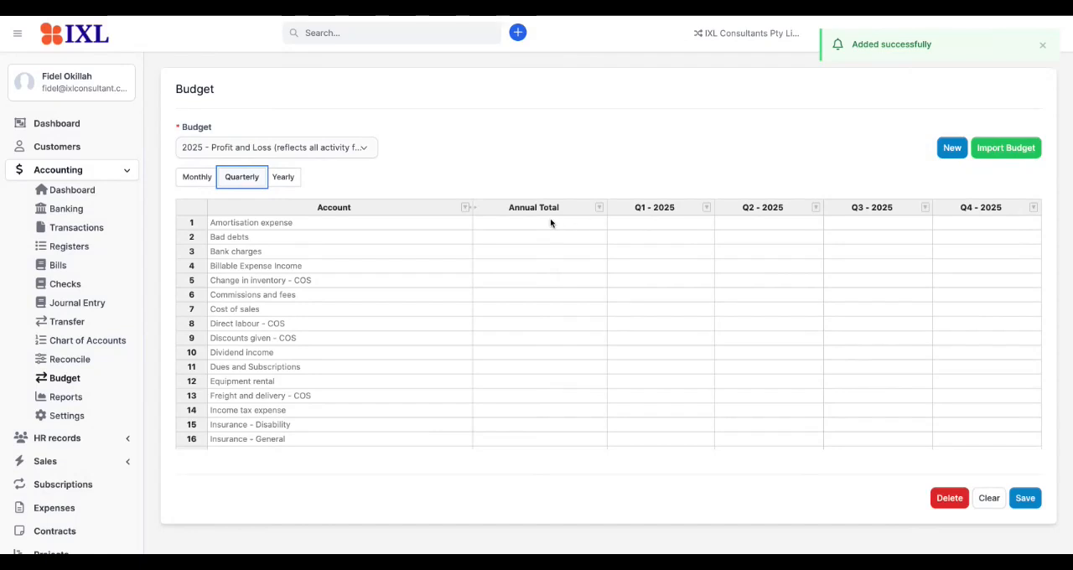
Step: Enter 1000 for Amortisation expense in each of the four quarters of 2025
{"action": "left_click", "coordinate": [636, 229]}
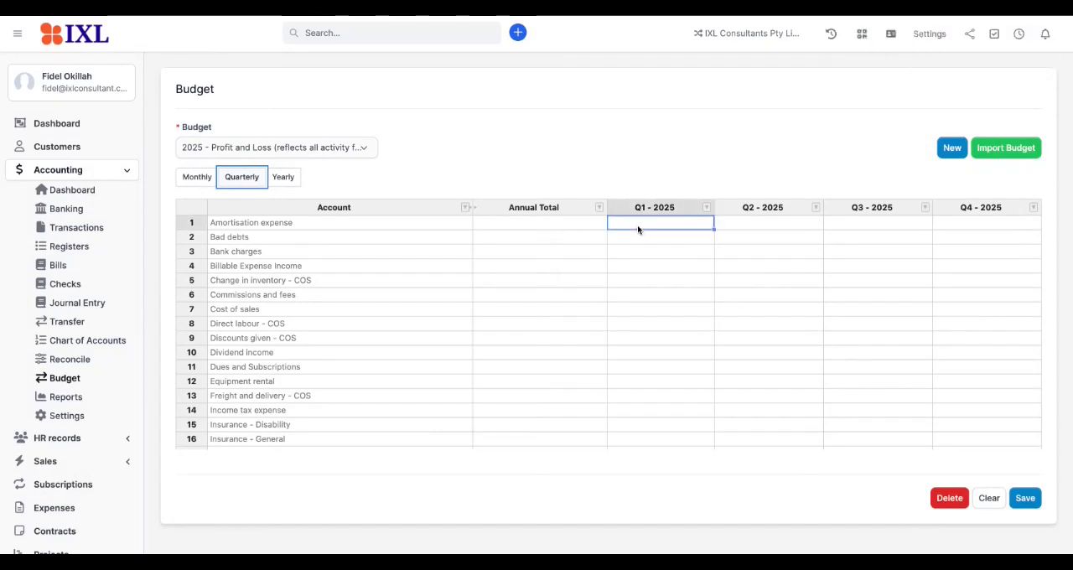
{"action": "type", "text": "1000"}
{"action": "key", "text": "Tab"}
{"action": "type", "text": "1000"}
{"action": "key", "text": "Tab"}
{"action": "type", "text": "1000"}
{"action": "key", "text": "Tab"}
{"action": "type", "text": "1000"}
{"action": "left_click", "coordinate": [502, 222]}
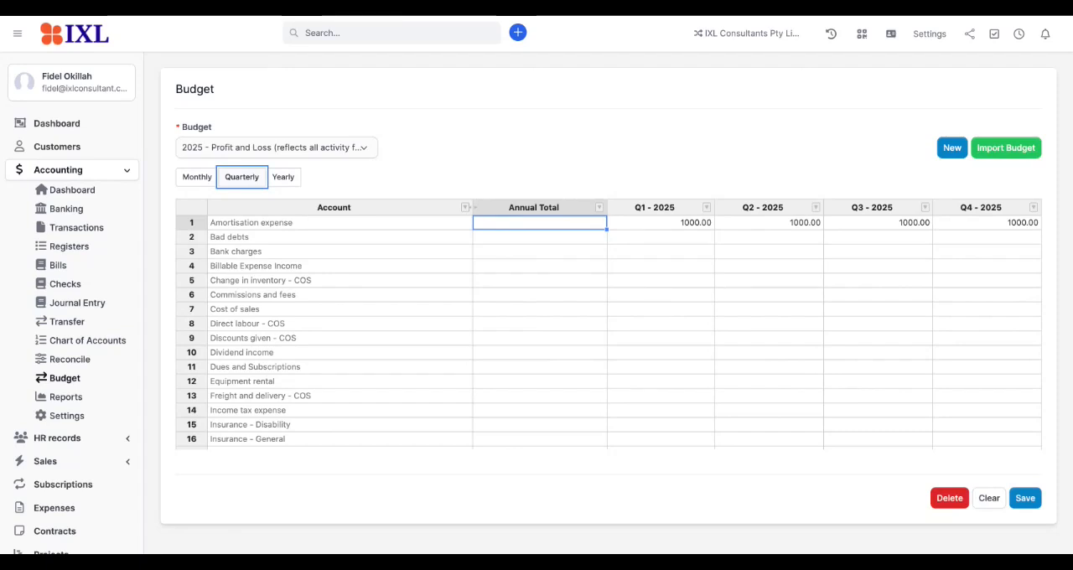
Step: Check the Amortisation expense row and the remaining accounts, and save the quarterly budget
{"action": "left_click", "coordinate": [718, 236]}
{"action": "left_click", "coordinate": [593, 225]}
{"action": "scroll", "coordinate": [625, 325], "scroll_direction": "down", "scroll_amount": 3}
{"action": "scroll", "coordinate": [626, 325], "scroll_direction": "down", "scroll_amount": 3}
{"action": "left_click", "coordinate": [1019, 498]}
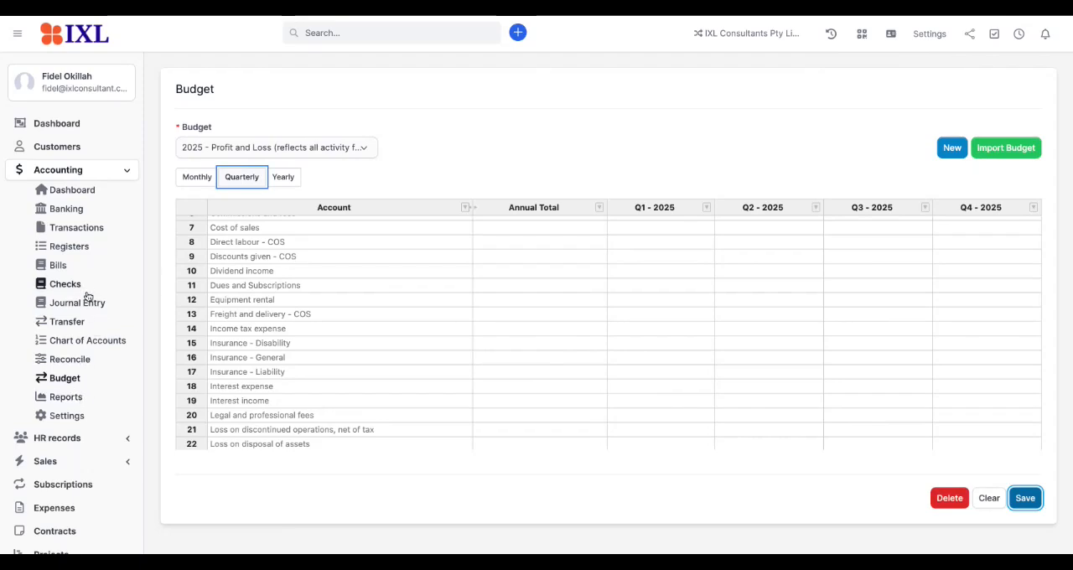
Step: Reopen the Budget page and check which budgets are available for selection
{"action": "left_click", "coordinate": [65, 379]}
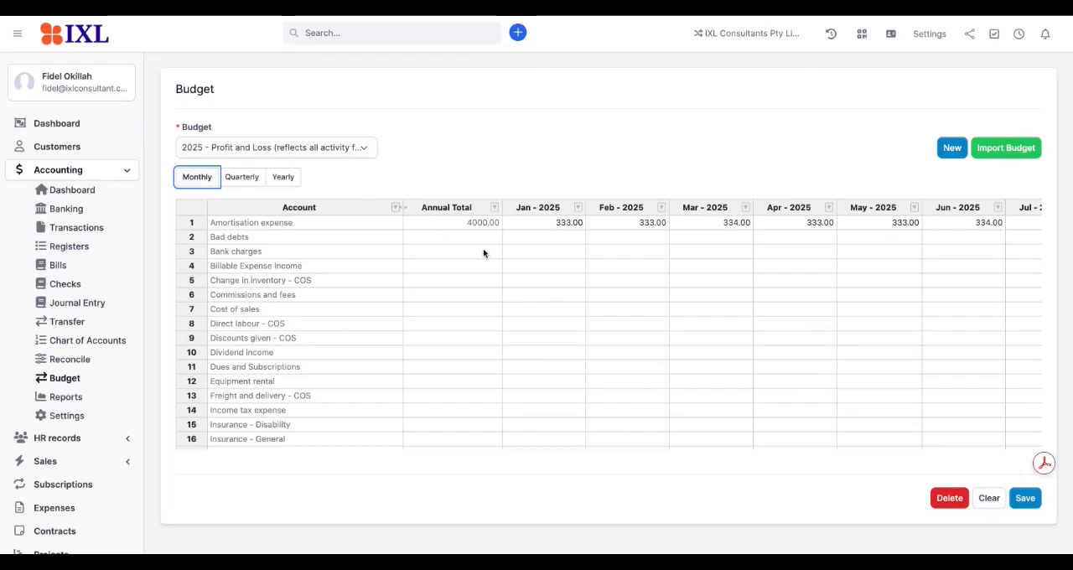
{"action": "left_click", "coordinate": [375, 150]}
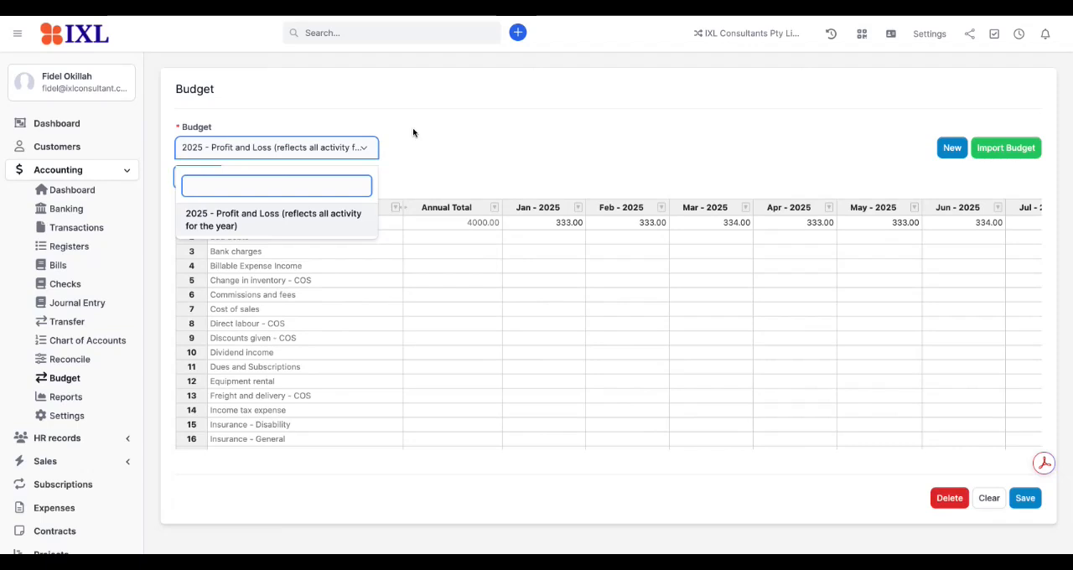
{"action": "left_click", "coordinate": [412, 132]}
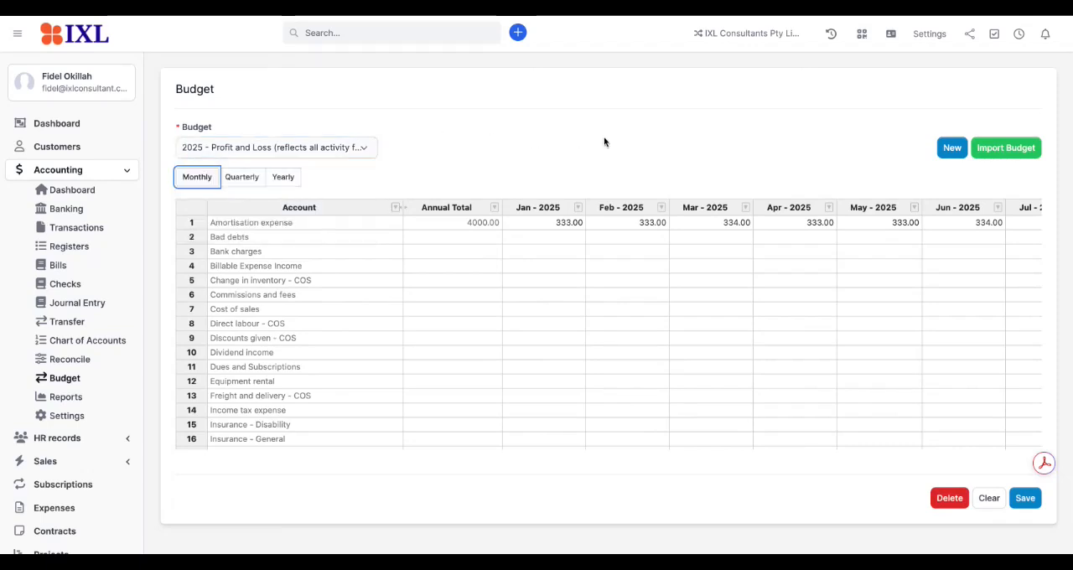